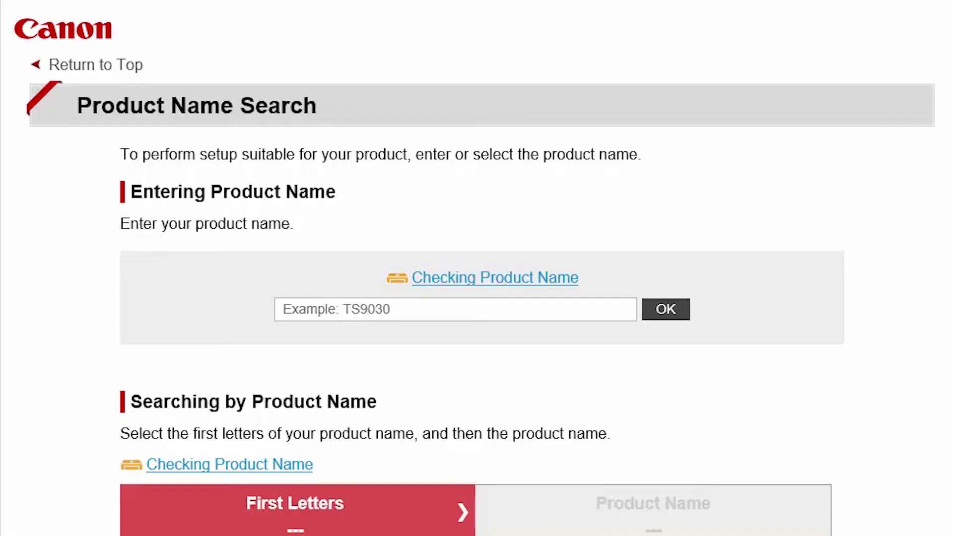
Start entering the printer's product name in the Product Name Search field.
{"action": "left_click", "coordinate": [527, 311]}
{"action": "type", "text": "TS6020"}
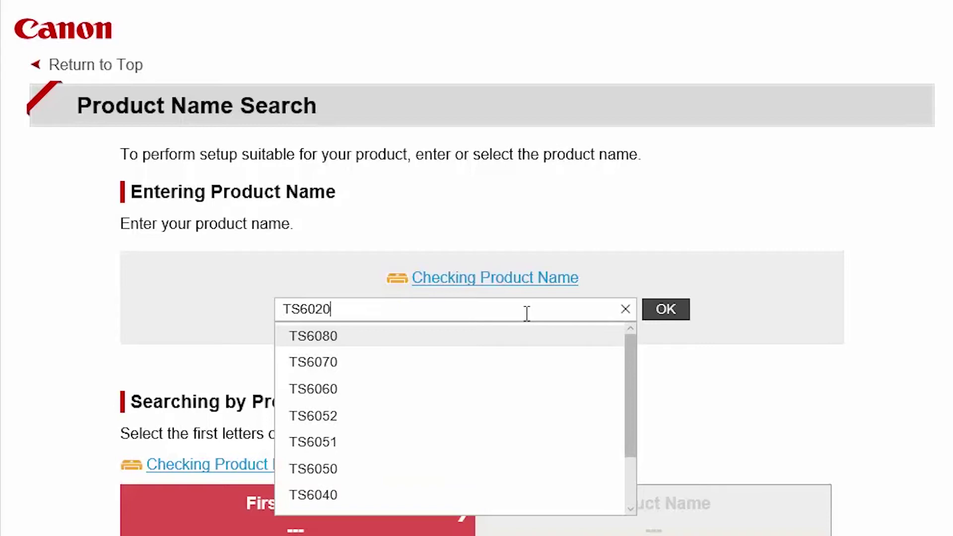
Search for TS6020, choose Windows PC setup, download the TS6000 series setup file and run it.
{"action": "left_click", "coordinate": [529, 339]}
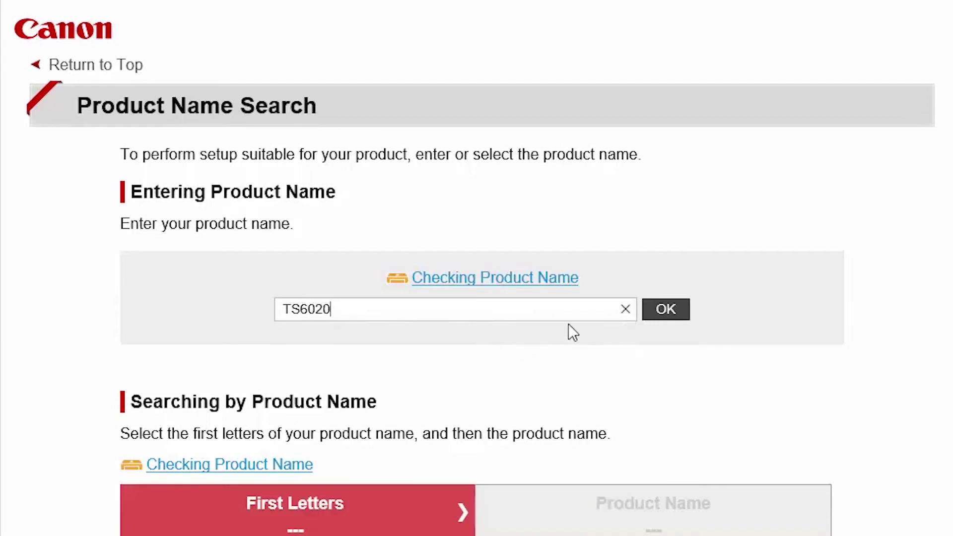
{"action": "left_click", "coordinate": [664, 309]}
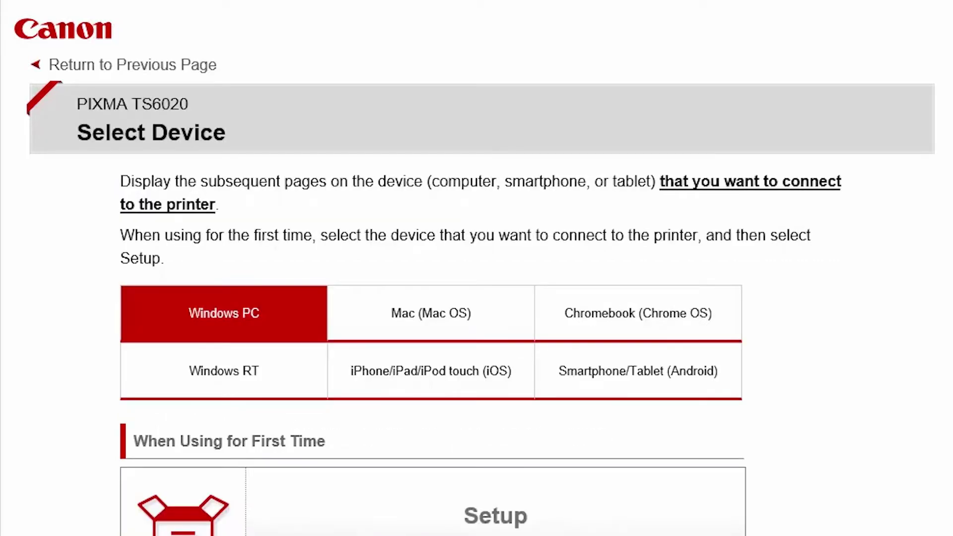
{"action": "scroll", "coordinate": [477, 299], "scroll_direction": "down", "scroll_amount": 3}
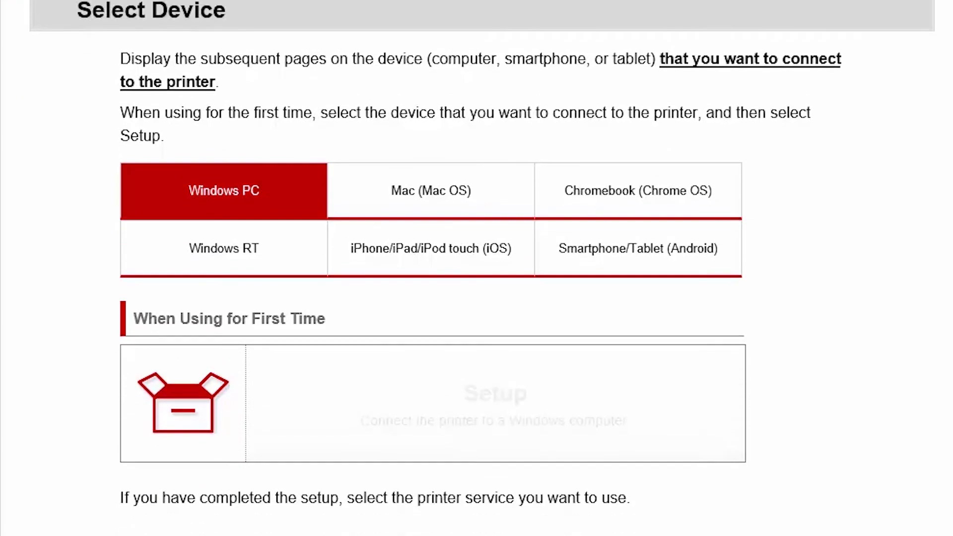
{"action": "left_click", "coordinate": [462, 373]}
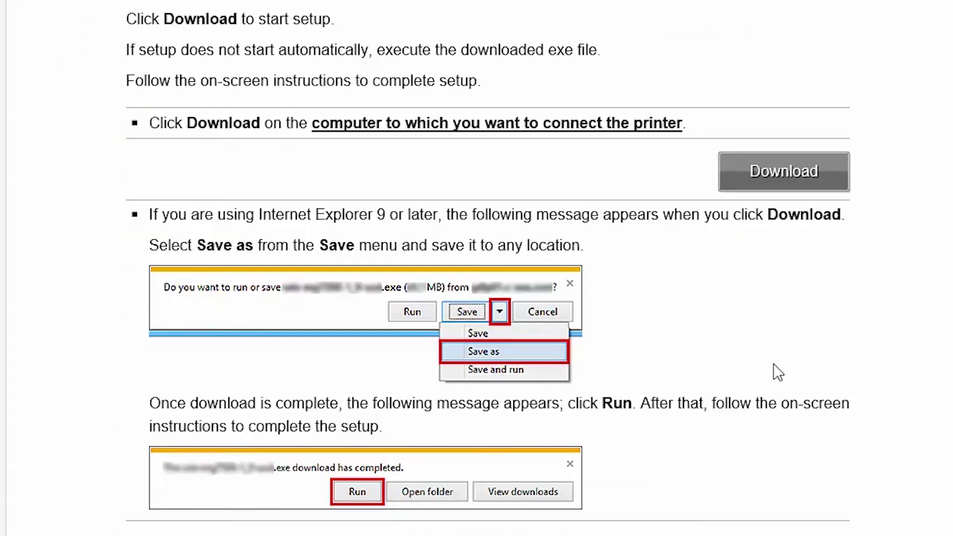
{"action": "left_click", "coordinate": [783, 172]}
{"action": "scroll", "coordinate": [783, 172], "scroll_direction": "down", "scroll_amount": 5}
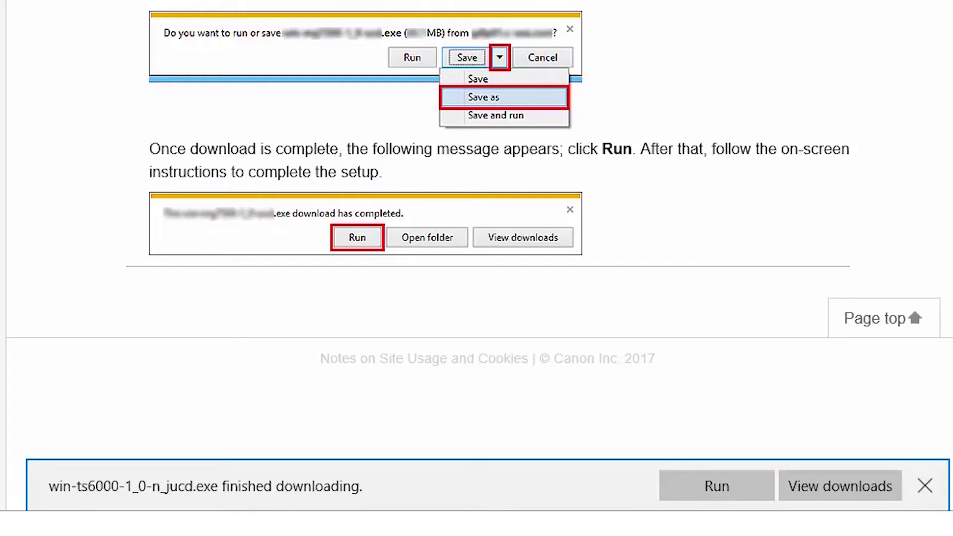
{"action": "left_click", "coordinate": [712, 486]}
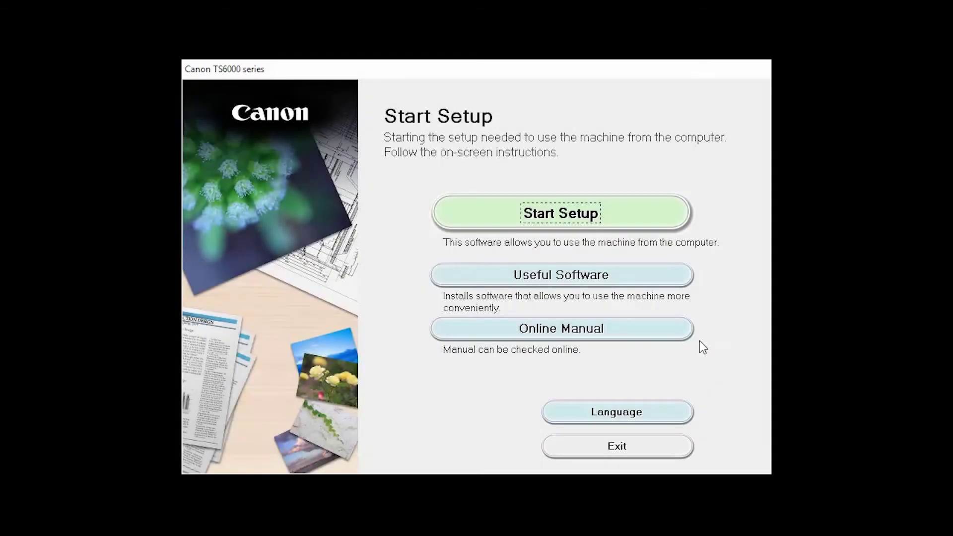
Start setup, confirm United States as the country and accept the license agreement.
{"action": "left_click", "coordinate": [664, 223]}
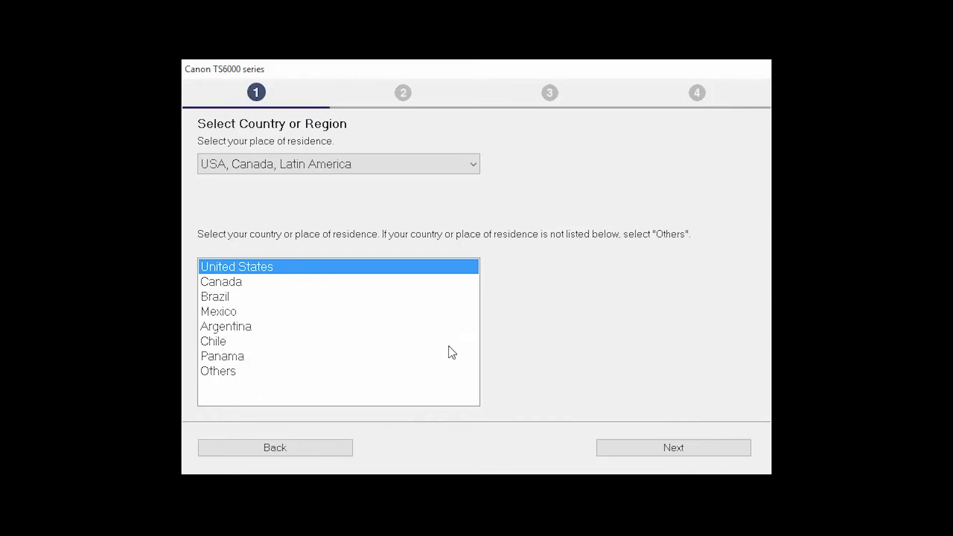
{"action": "left_click", "coordinate": [644, 450]}
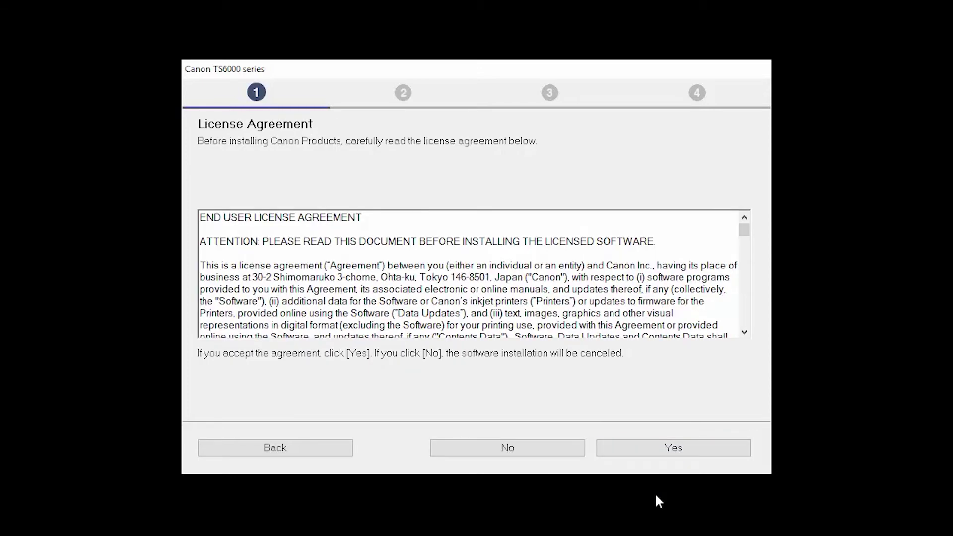
{"action": "left_click", "coordinate": [656, 451]}
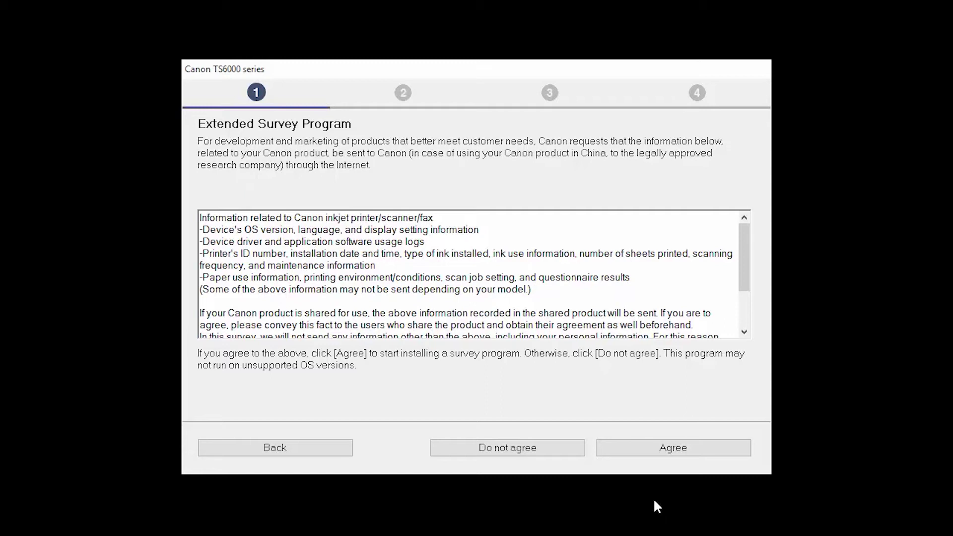
Agree to the survey, continue with the firewall block deactivated, and confirm the myhomenetwork router connection.
{"action": "left_click", "coordinate": [645, 454]}
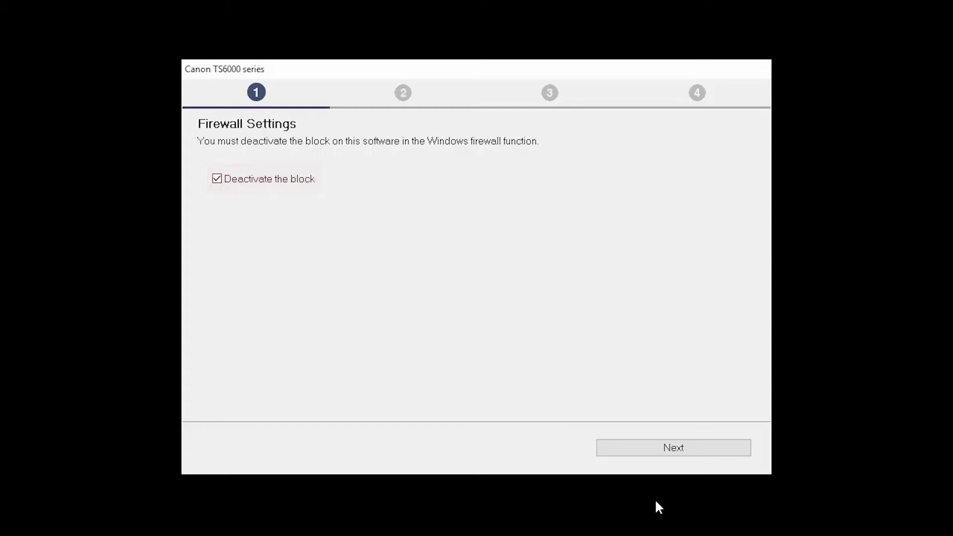
{"action": "left_click", "coordinate": [649, 451]}
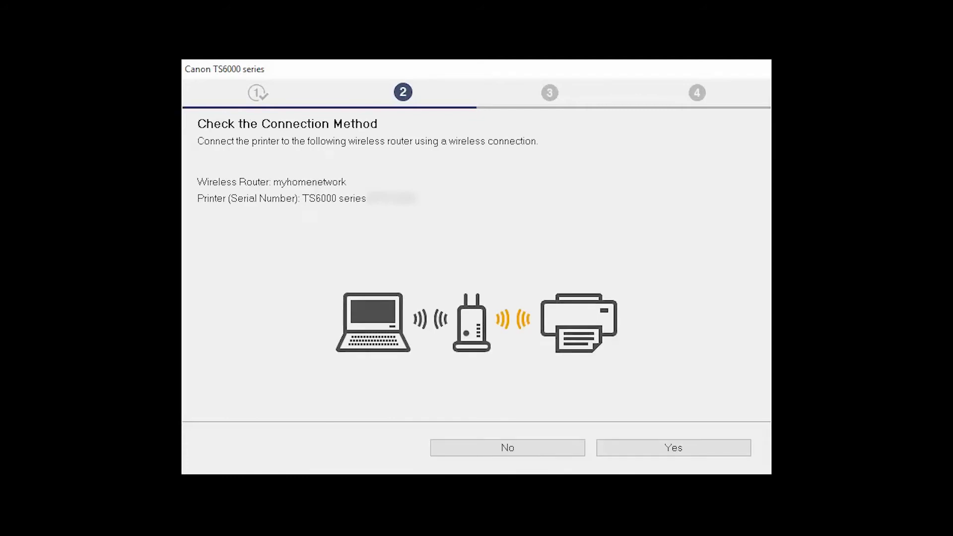
{"action": "left_click", "coordinate": [642, 448]}
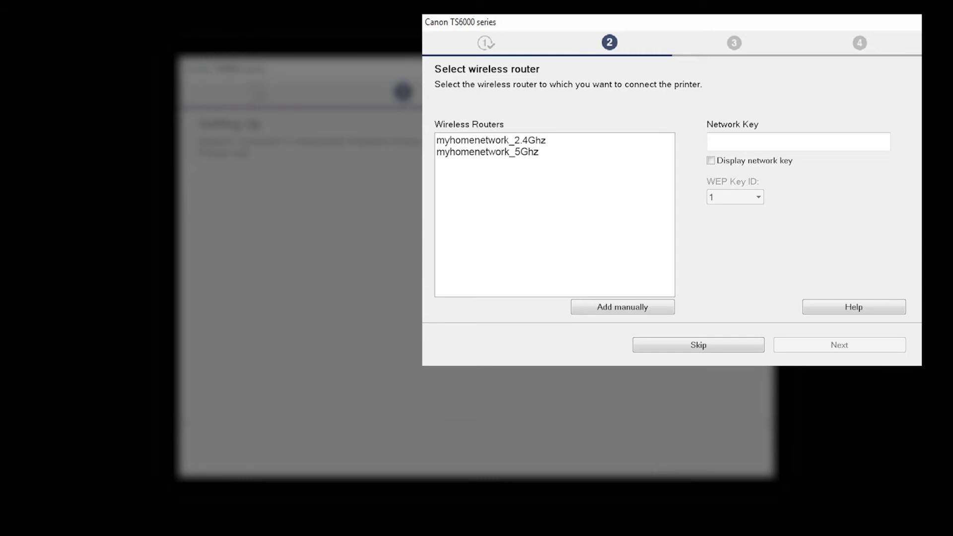
Choose the myhomenetwork_2.4Ghz network, enter its key and continue once connection completes.
{"action": "left_click", "coordinate": [491, 140]}
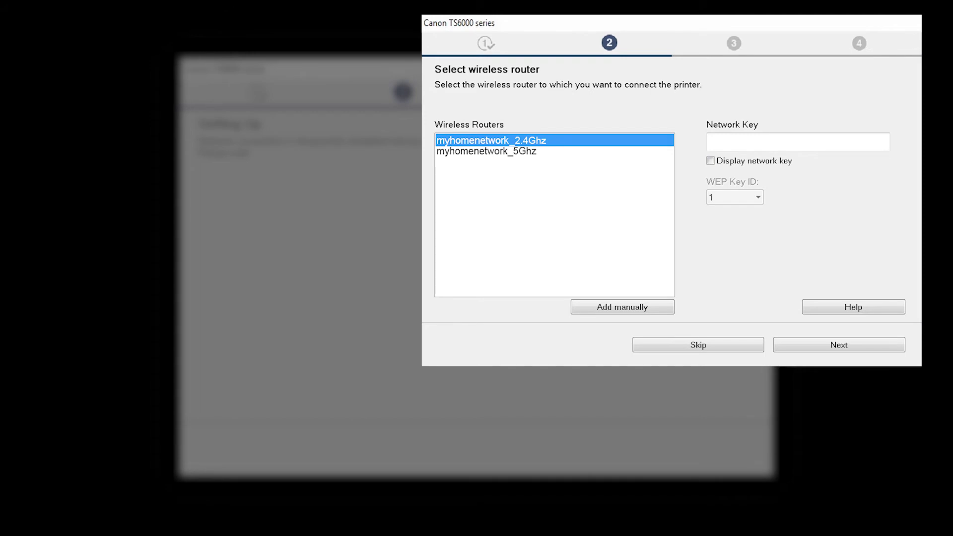
{"action": "type", "text": "password"}
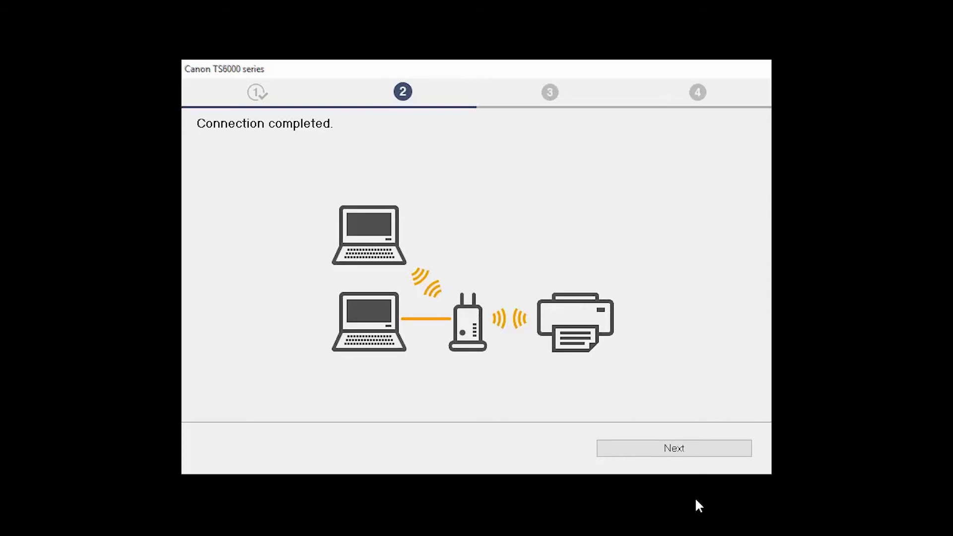
{"action": "left_click", "coordinate": [690, 451]}
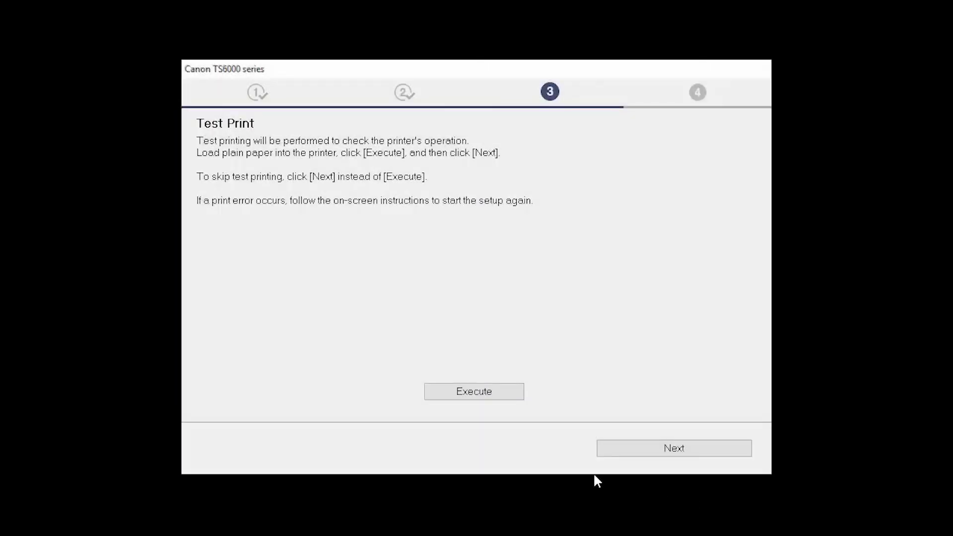
Execute a test print and move on to Setup Complete.
{"action": "left_click", "coordinate": [503, 397]}
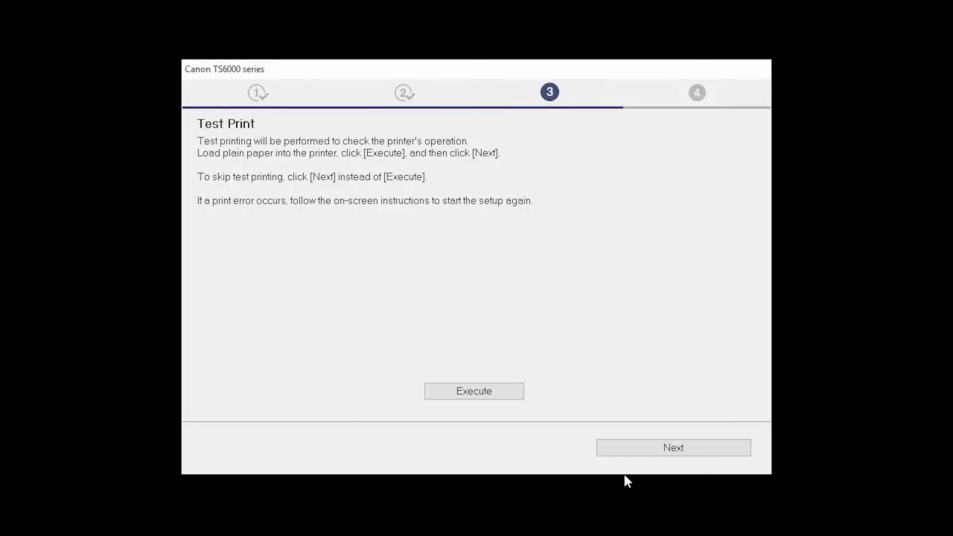
{"action": "left_click", "coordinate": [644, 449]}
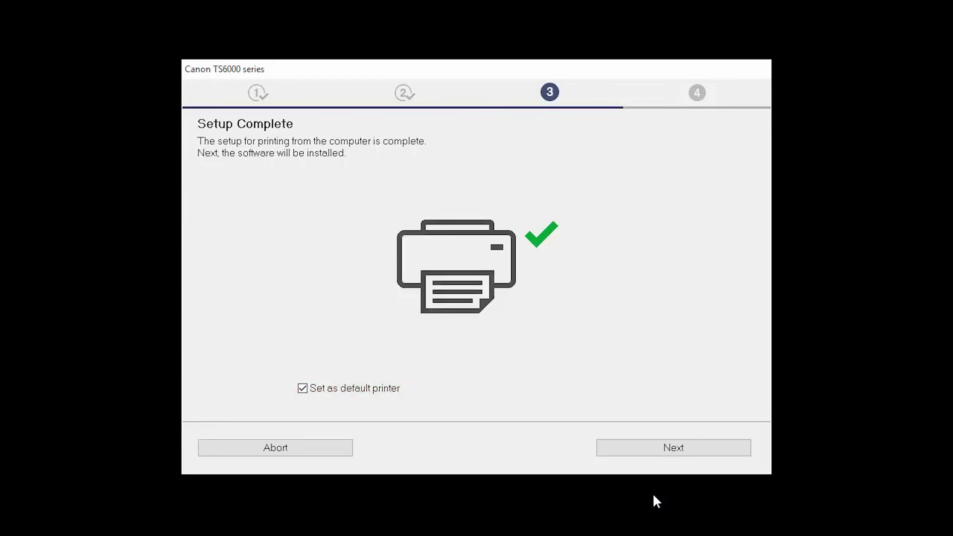
Continue to the Software Installation List and install the checked packages.
{"action": "left_click", "coordinate": [653, 452]}
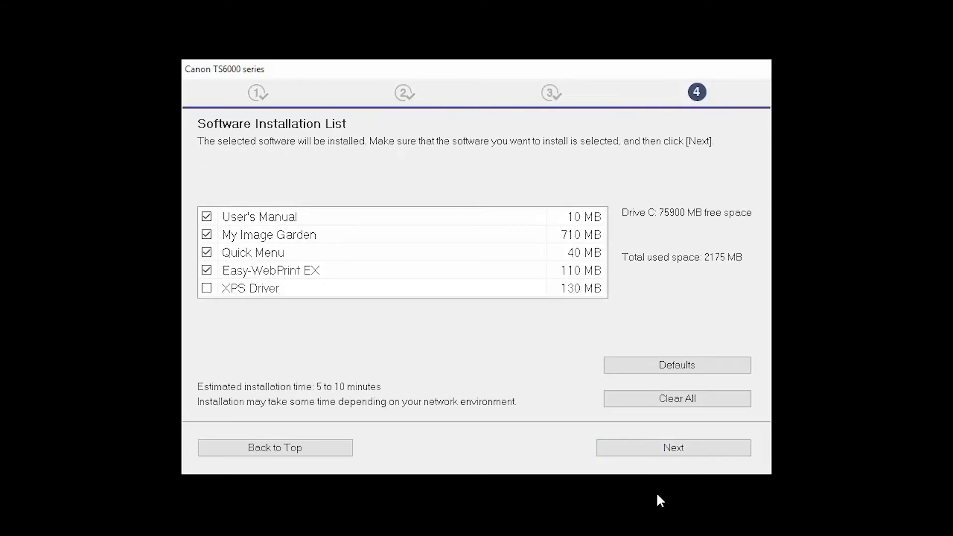
{"action": "left_click", "coordinate": [652, 452]}
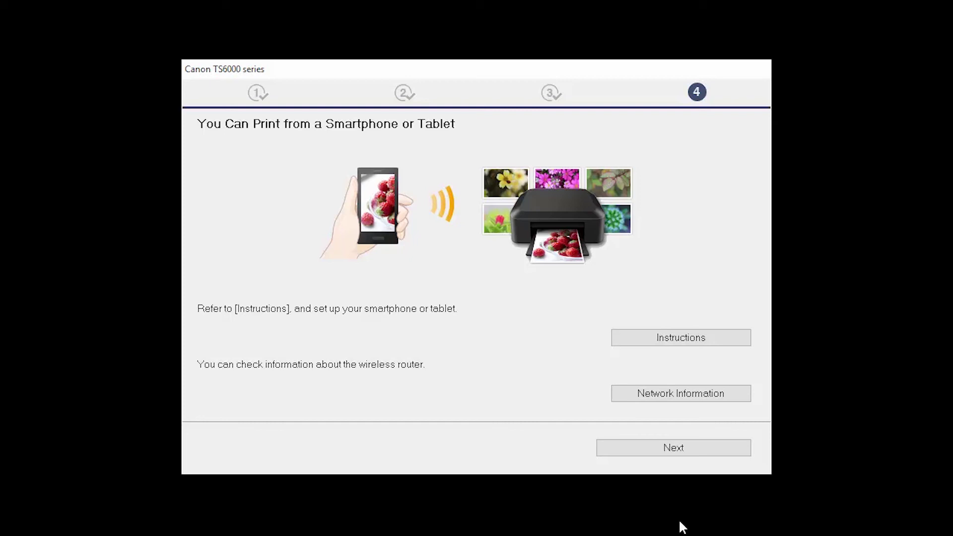
Move past the smartphone printing page and User Registration until installation completes successfully.
{"action": "left_click", "coordinate": [649, 452]}
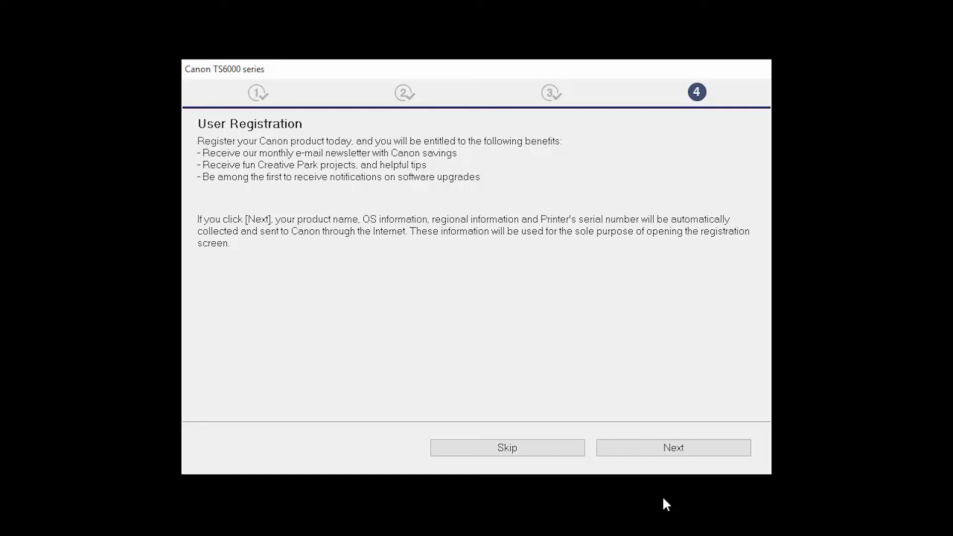
{"action": "left_click", "coordinate": [650, 454]}
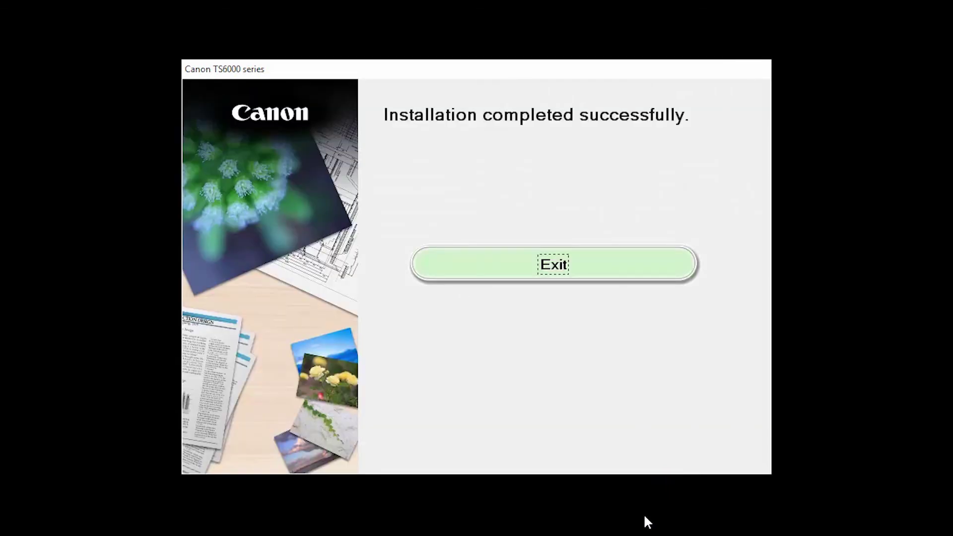
Exit the finished installer.
{"action": "left_click", "coordinate": [604, 260]}
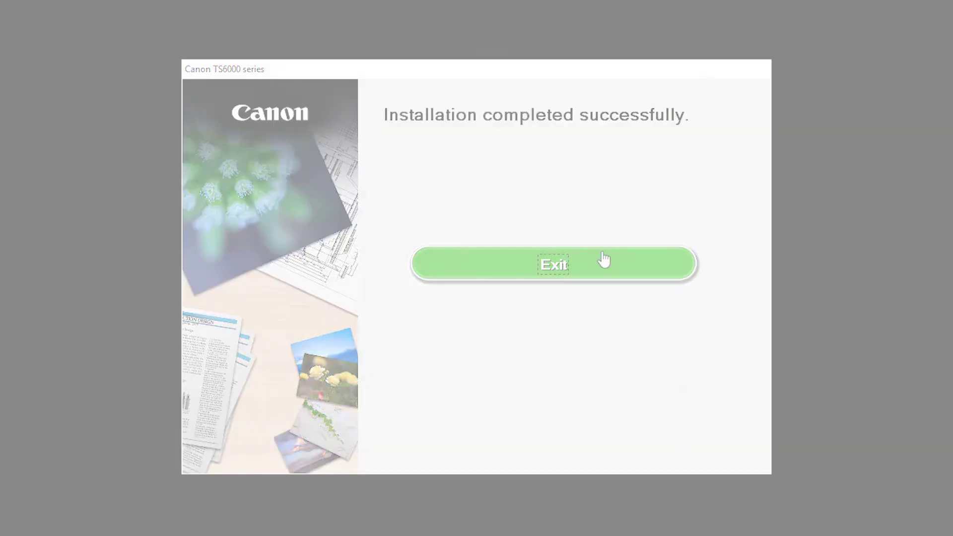